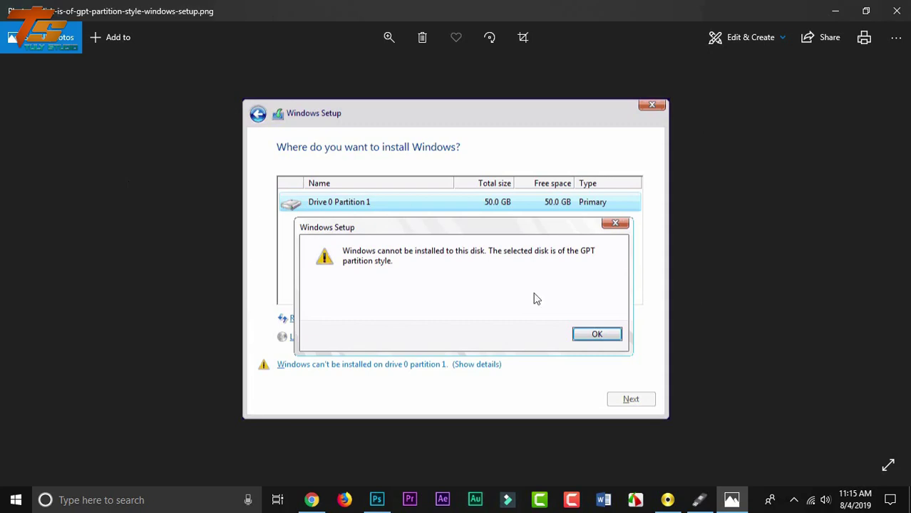
- Close the picture of the GPT partition error and bring the PowerISO window up on the desktop
{"action": "left_click", "coordinate": [896, 11]}
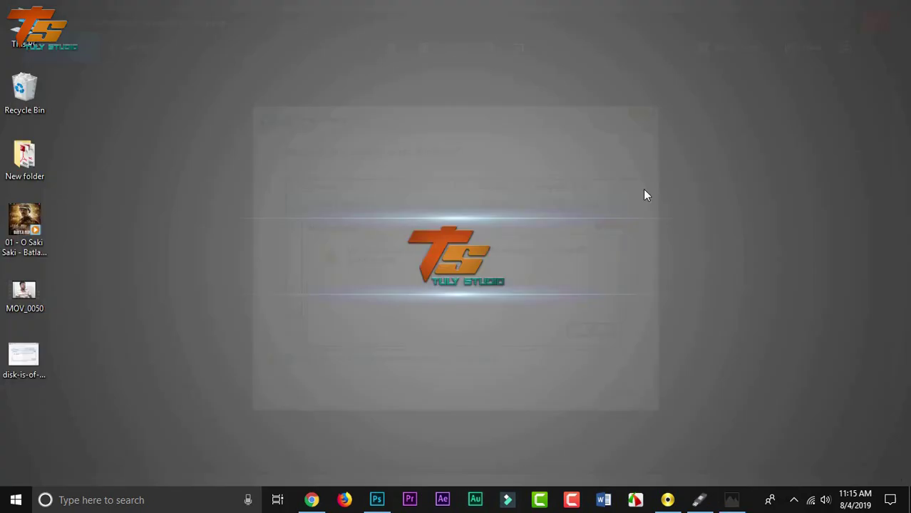
{"action": "right_click", "coordinate": [403, 187]}
{"action": "left_click", "coordinate": [428, 224]}
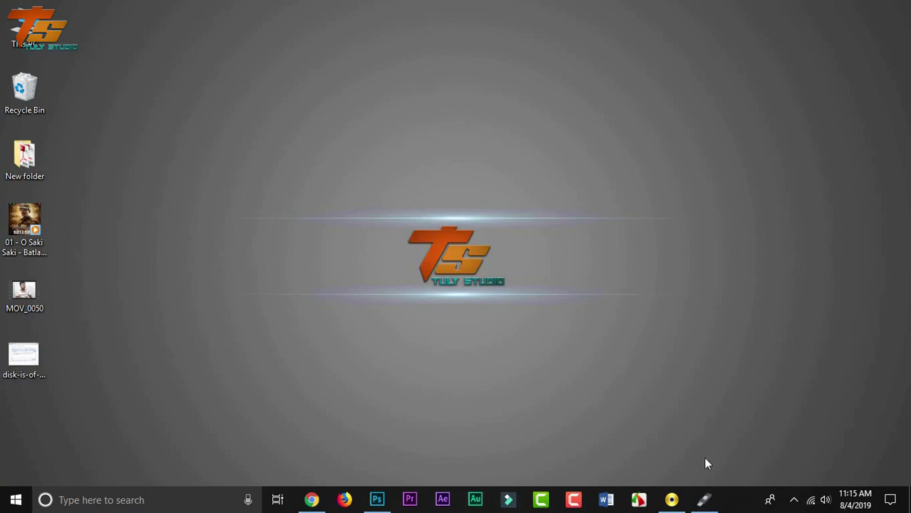
{"action": "left_click", "coordinate": [671, 500]}
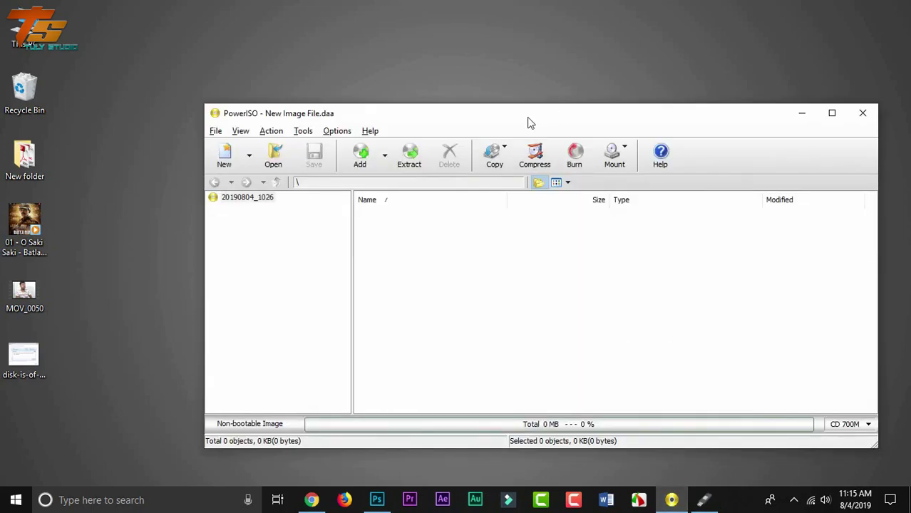
{"action": "left_click_drag", "start_coordinate": [529, 123], "coordinate": [475, 89]}
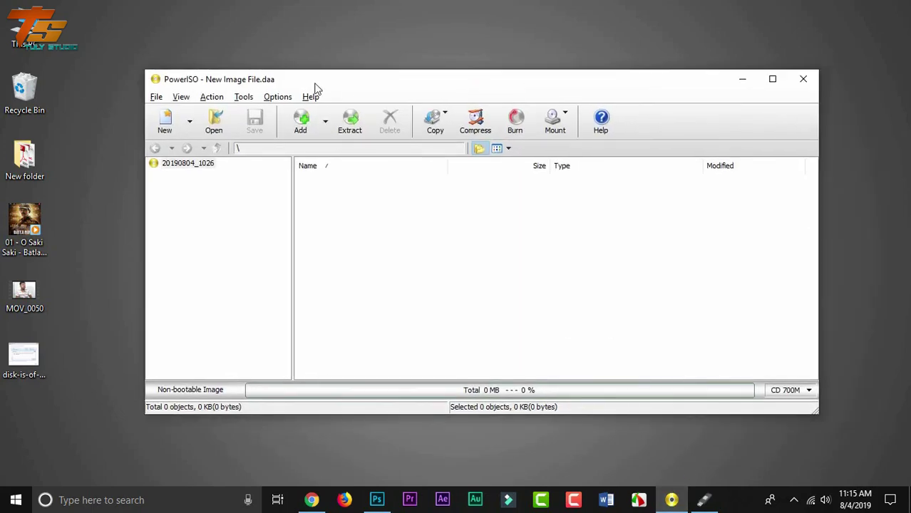
{"action": "left_click_drag", "start_coordinate": [314, 84], "coordinate": [317, 74]}
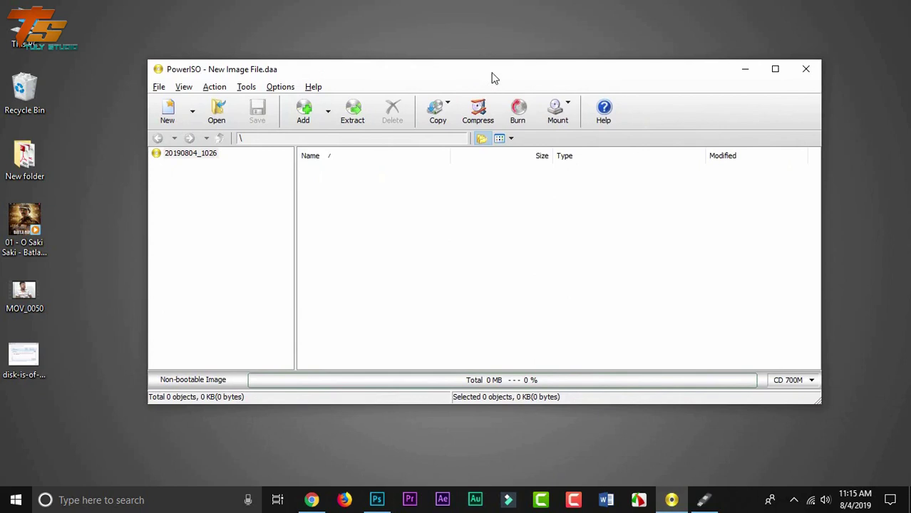
{"action": "left_click_drag", "start_coordinate": [407, 75], "coordinate": [409, 63]}
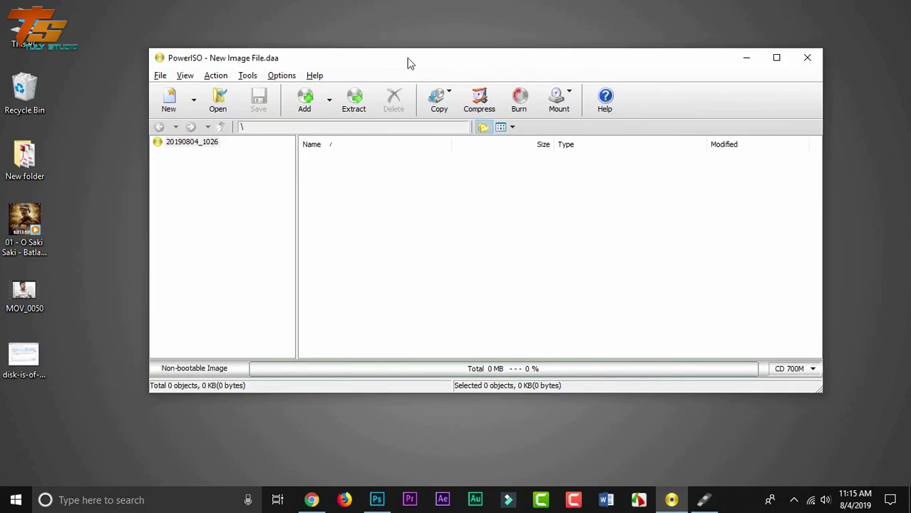
{"action": "left_click_drag", "start_coordinate": [424, 63], "coordinate": [441, 57]}
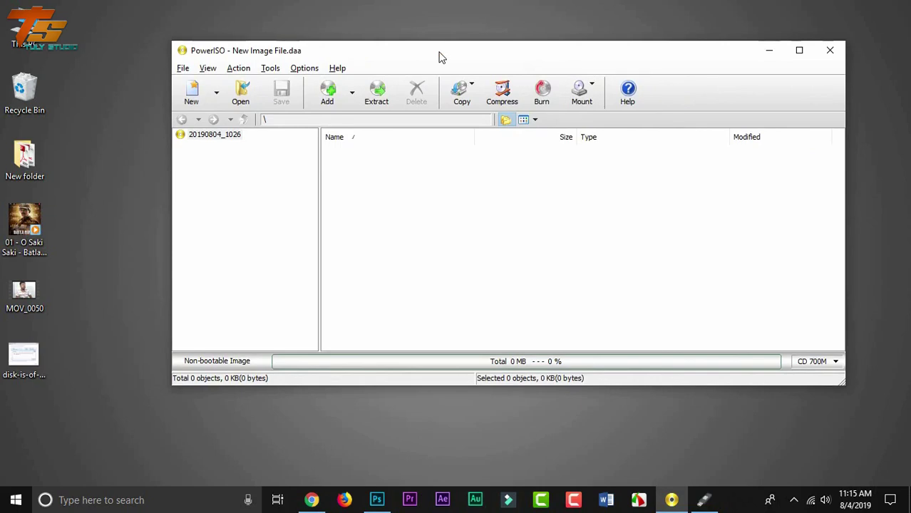
- Check in This PC which drive holds the Windows 10 installation DVD, and close the window
{"action": "key", "text": "super+e"}
{"action": "left_click", "coordinate": [725, 29]}
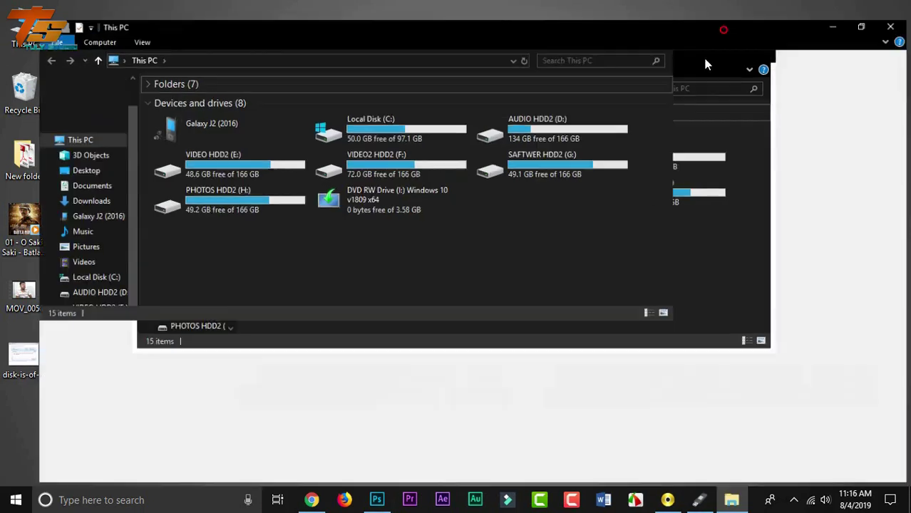
{"action": "left_click", "coordinate": [681, 160]}
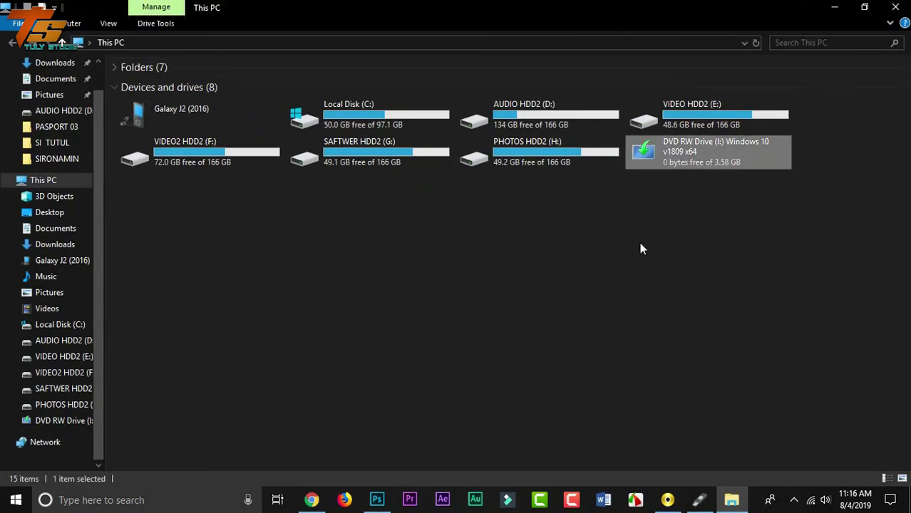
{"action": "left_click", "coordinate": [866, 148]}
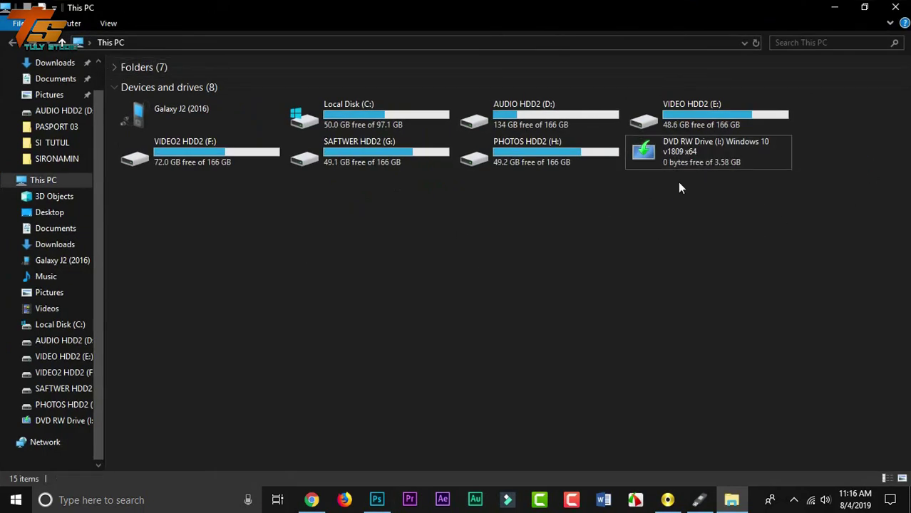
{"action": "left_click_drag", "start_coordinate": [793, 191], "coordinate": [643, 143]}
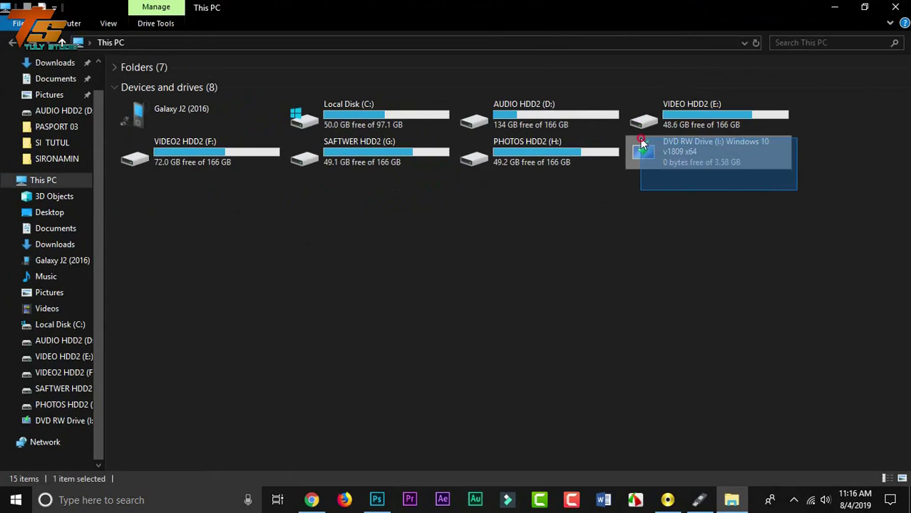
{"action": "left_click", "coordinate": [624, 214]}
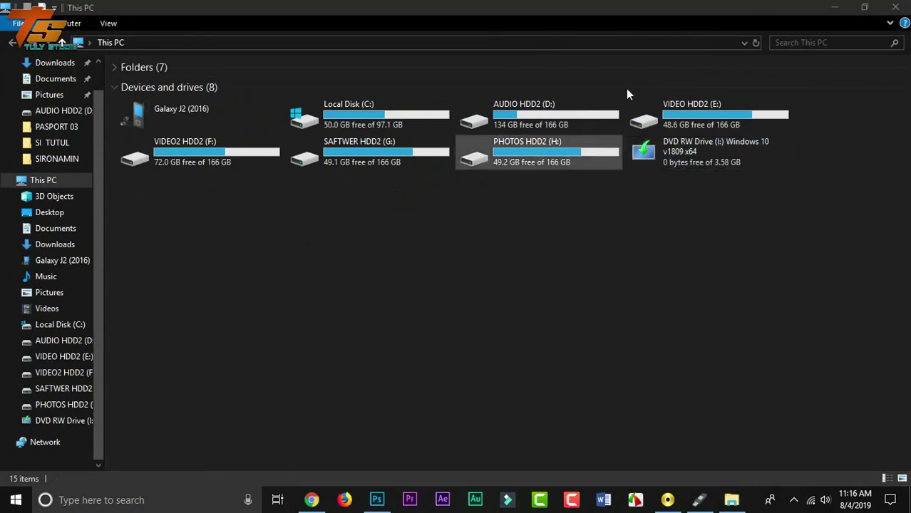
{"action": "left_click", "coordinate": [895, 7]}
- Set up a new disc image file from the DVD RW Drive (I:) Windows 10 v1809 x64 in .iso format
{"action": "left_click_drag", "start_coordinate": [533, 63], "coordinate": [503, 69]}
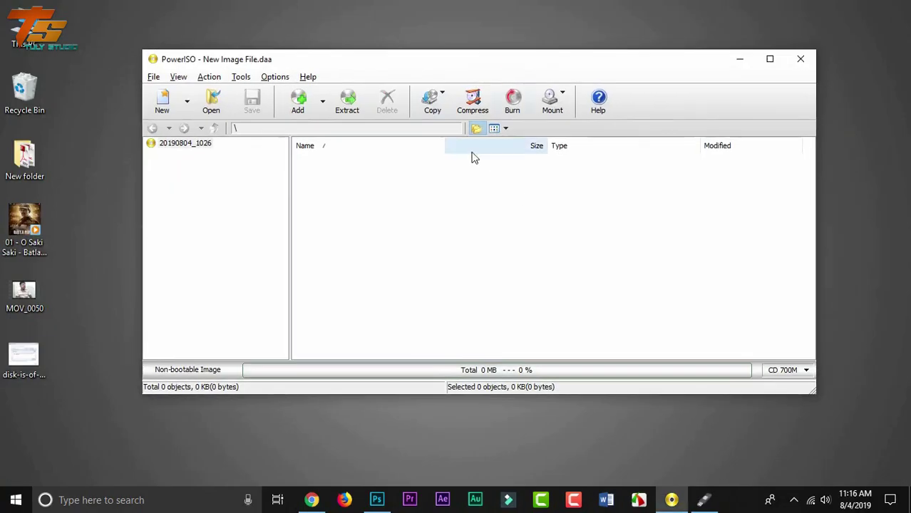
{"action": "left_click", "coordinate": [433, 101]}
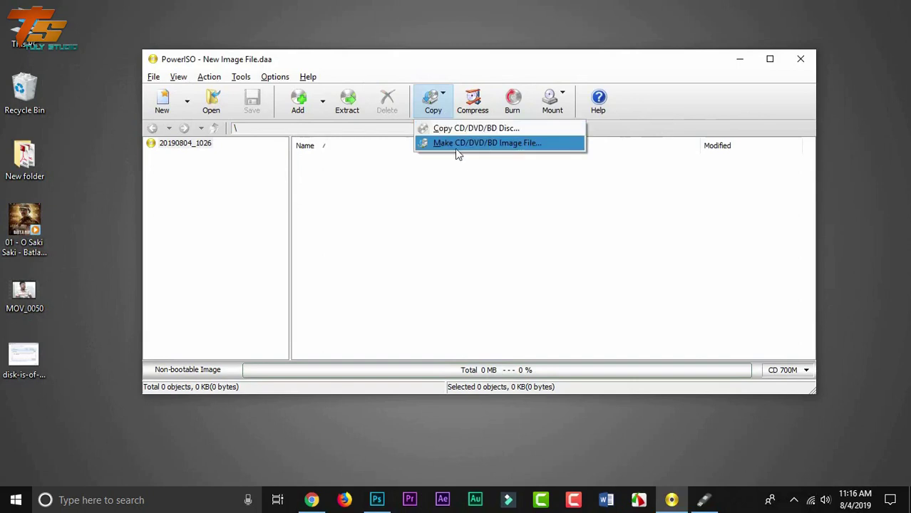
{"action": "left_click", "coordinate": [499, 145]}
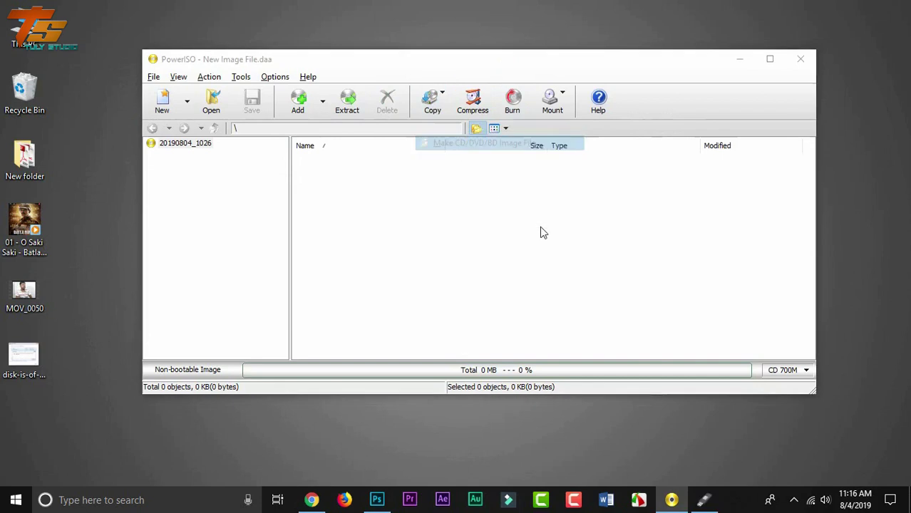
{"action": "left_click_drag", "start_coordinate": [467, 141], "coordinate": [509, 141]}
{"action": "left_click", "coordinate": [442, 174]}
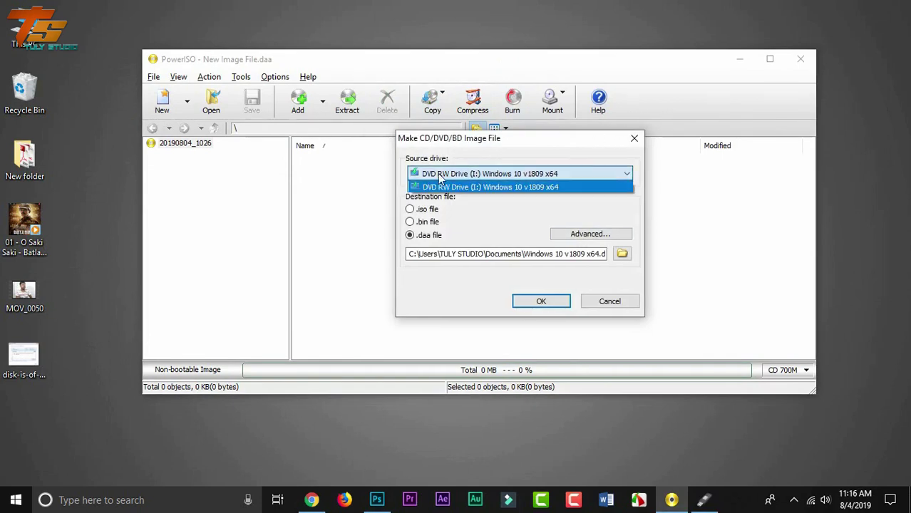
{"action": "left_click", "coordinate": [487, 175]}
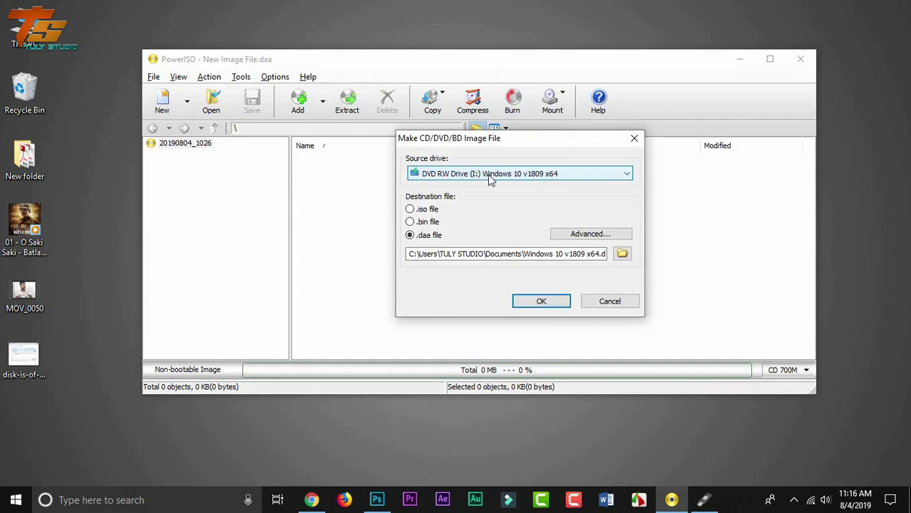
{"action": "left_click", "coordinate": [410, 210]}
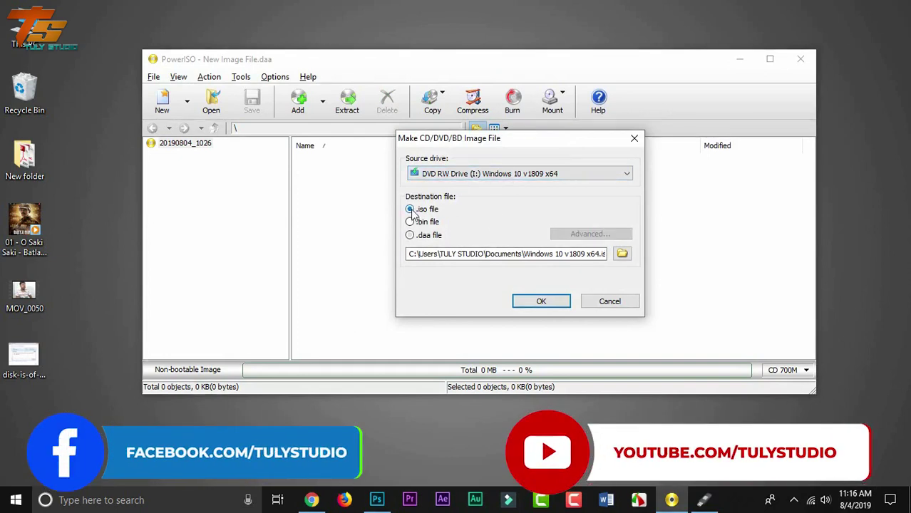
- Set the image destination to the Desktop as Windows 10 v1809 x64 and start creating the ISO
{"action": "left_click", "coordinate": [623, 254]}
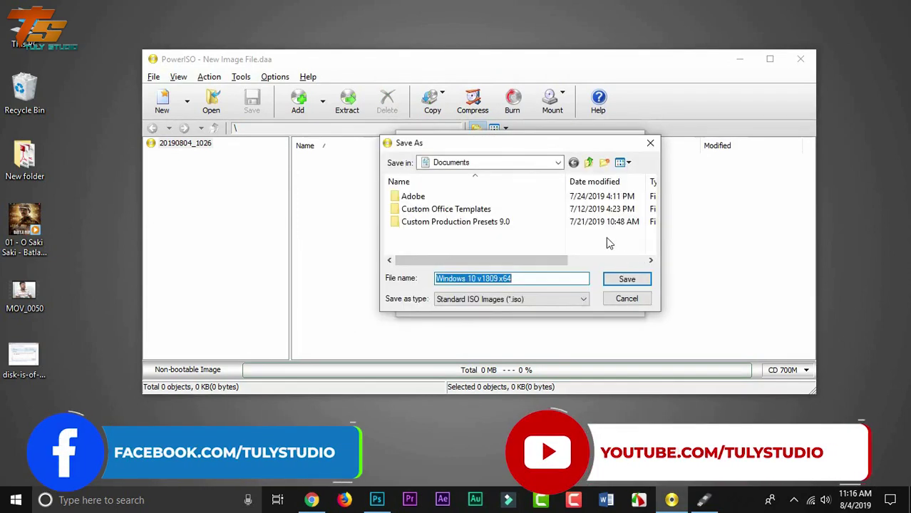
{"action": "left_click", "coordinate": [558, 163]}
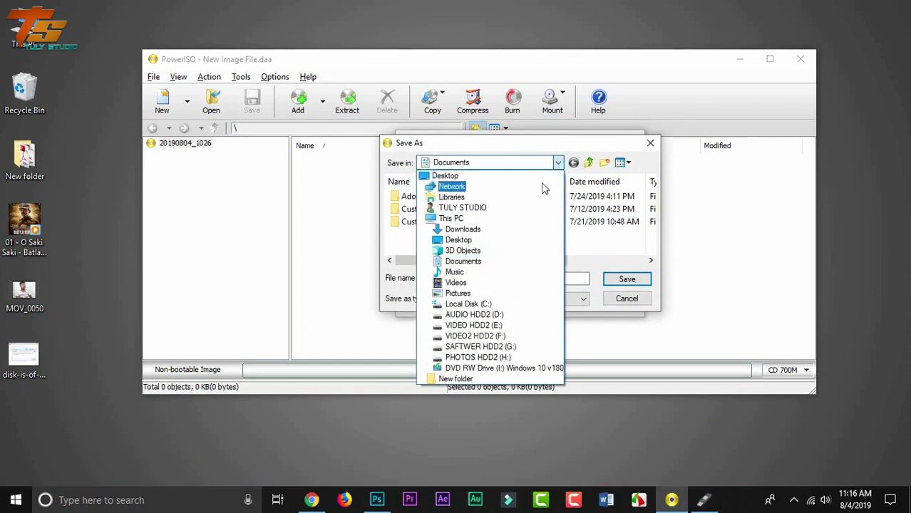
{"action": "left_click", "coordinate": [543, 176]}
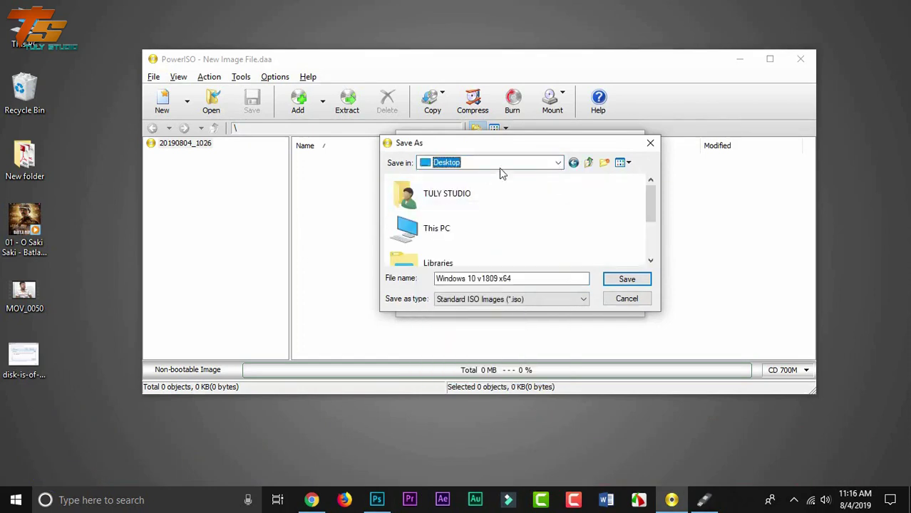
{"action": "left_click", "coordinate": [558, 162]}
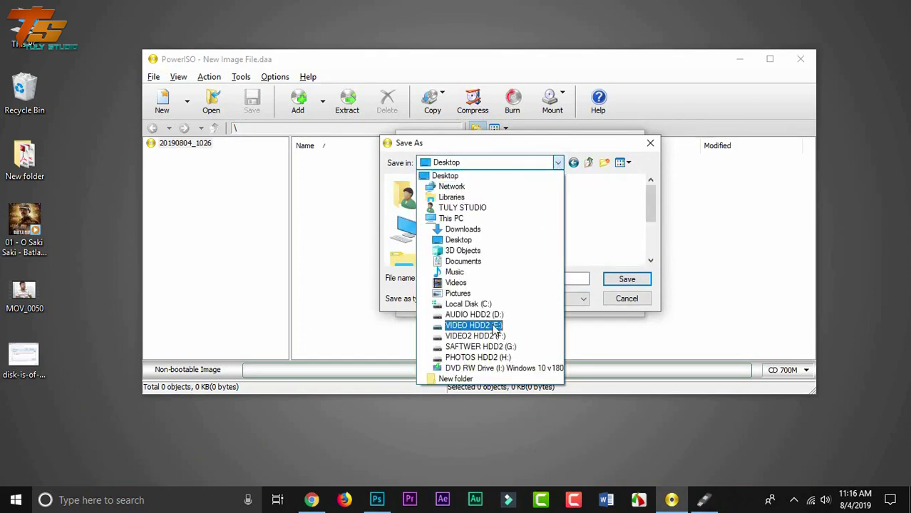
{"action": "left_click", "coordinate": [459, 177]}
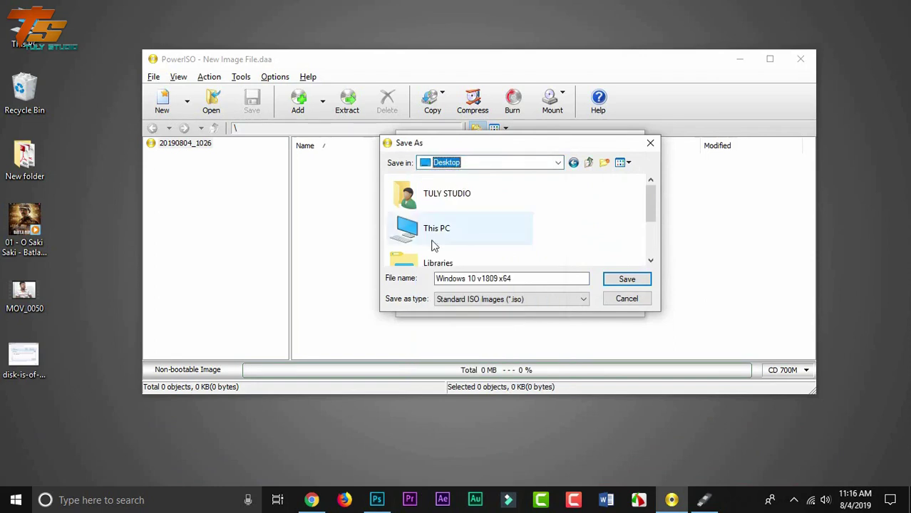
{"action": "left_click", "coordinate": [610, 280]}
{"action": "left_click", "coordinate": [519, 302]}
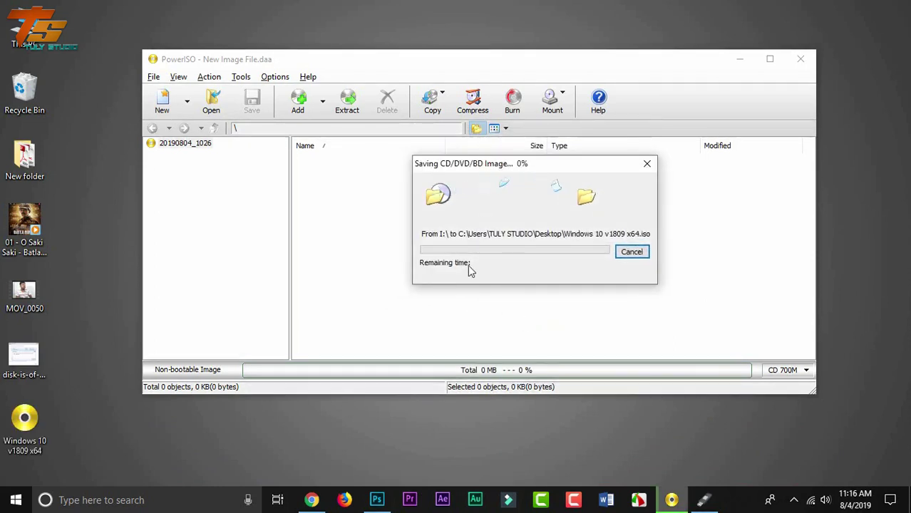
- Cancel the running disc image creation and close PowerISO
{"action": "left_click", "coordinate": [95, 386]}
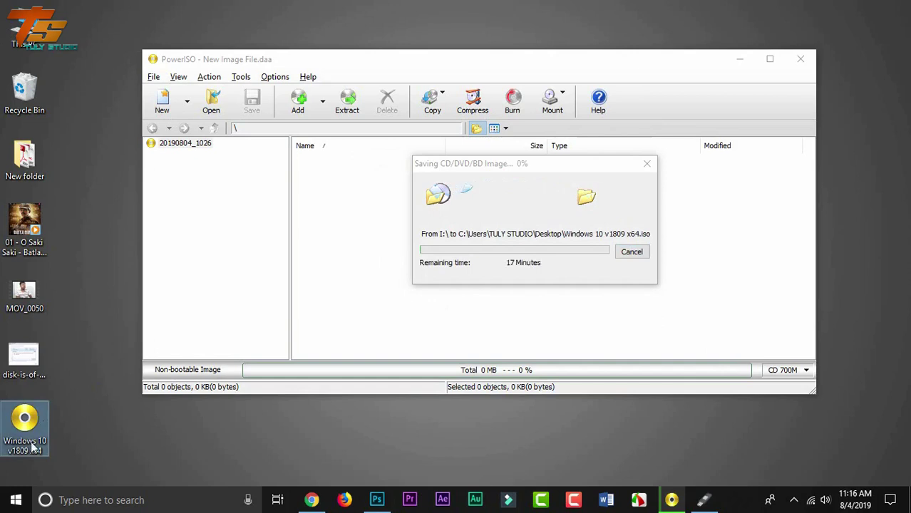
{"action": "left_click_drag", "start_coordinate": [32, 447], "coordinate": [83, 317]}
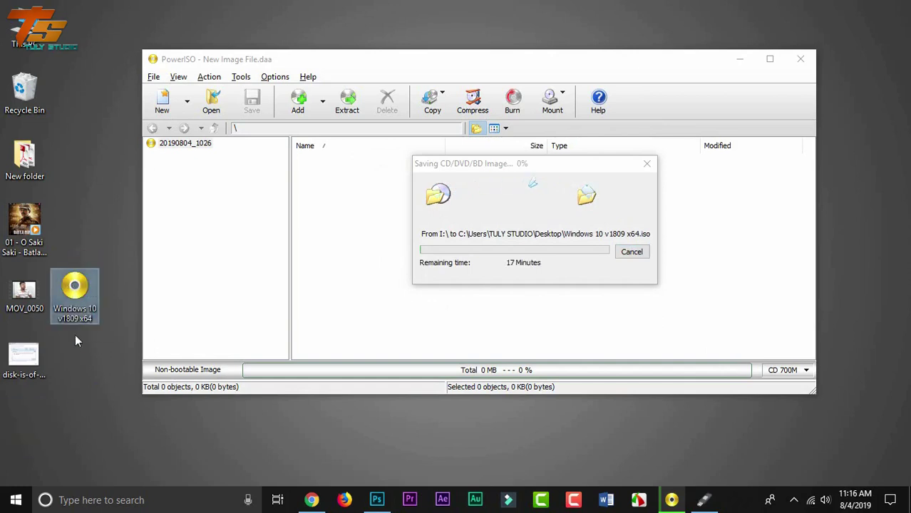
{"action": "left_click", "coordinate": [632, 252]}
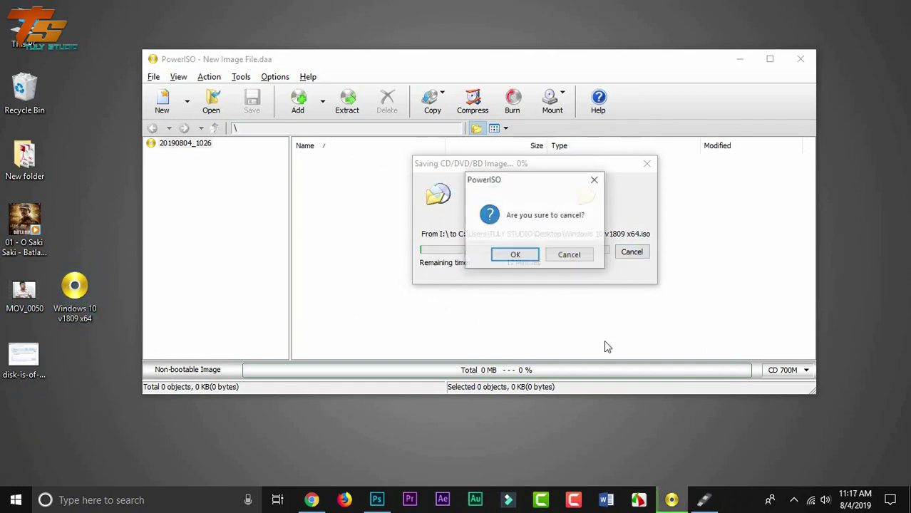
{"action": "left_click", "coordinate": [517, 255]}
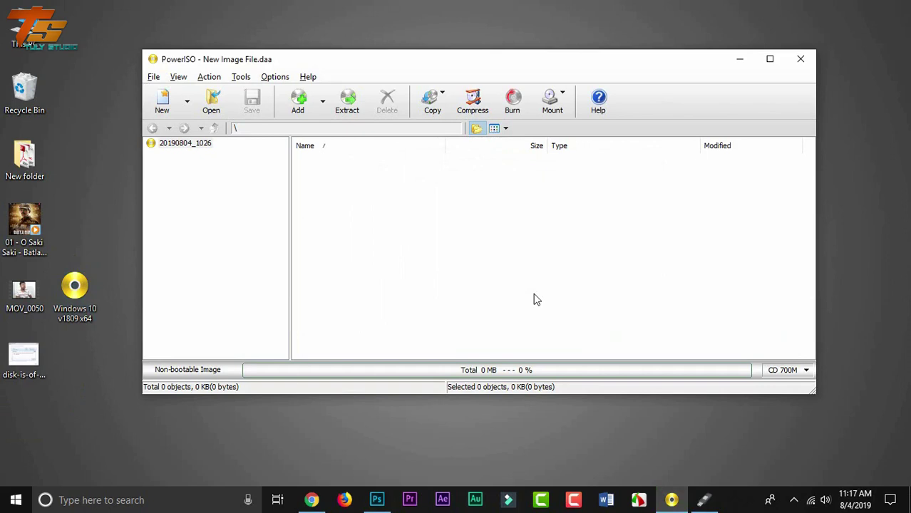
{"action": "left_click_drag", "start_coordinate": [538, 54], "coordinate": [579, 48]}
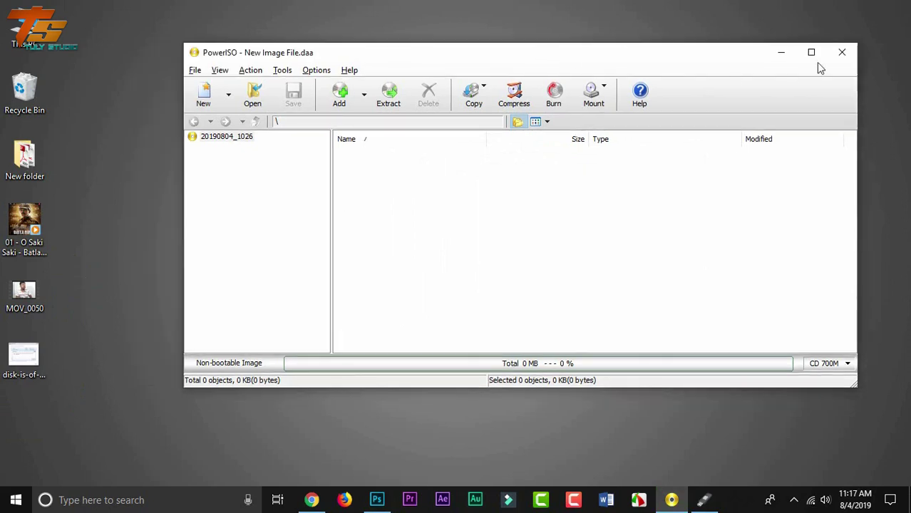
{"action": "left_click", "coordinate": [841, 52]}
- Open the win iso folder on SAFTWER HDD2 (G:) and select all three Windows ISO files
{"action": "double_click", "coordinate": [15, 30]}
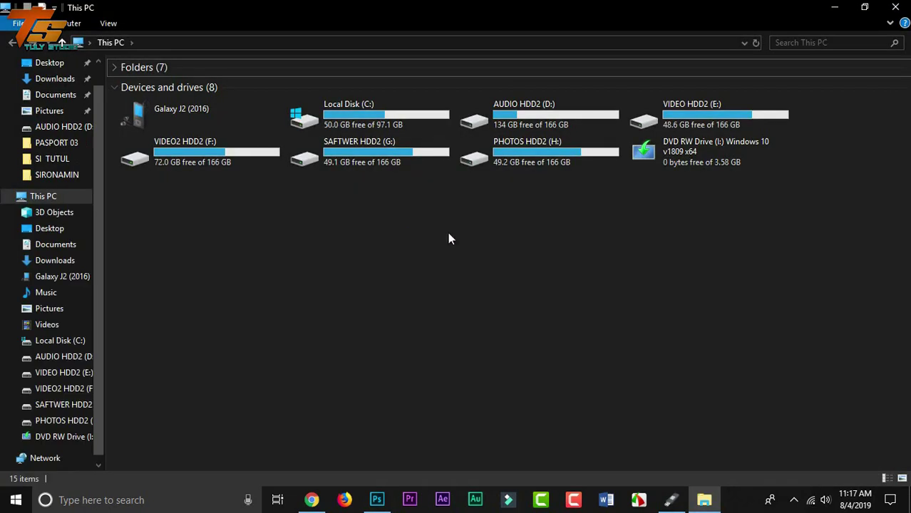
{"action": "double_click", "coordinate": [349, 158]}
{"action": "left_click", "coordinate": [421, 125]}
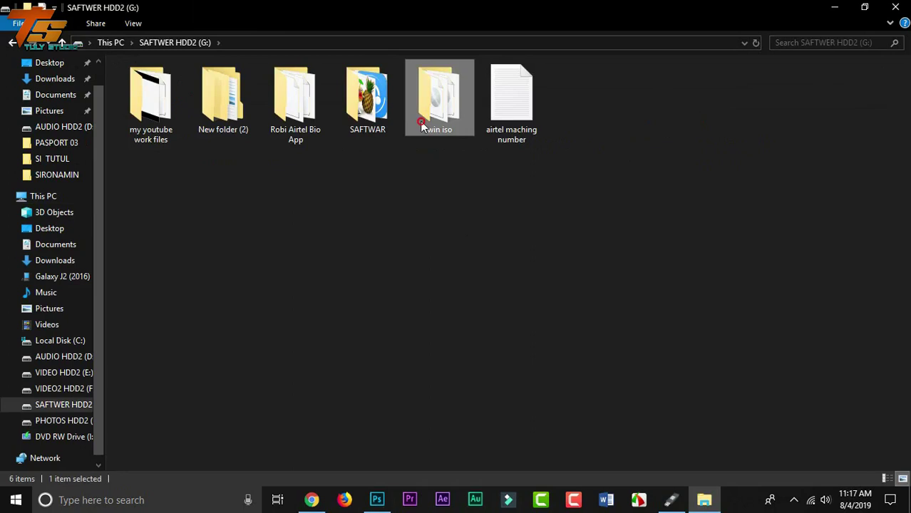
{"action": "double_click", "coordinate": [421, 125]}
{"action": "left_click_drag", "start_coordinate": [165, 148], "coordinate": [321, 84]}
- Restore the win iso folder window to a smaller size and open the GPT partition error picture from the desktop
{"action": "double_click", "coordinate": [431, 5]}
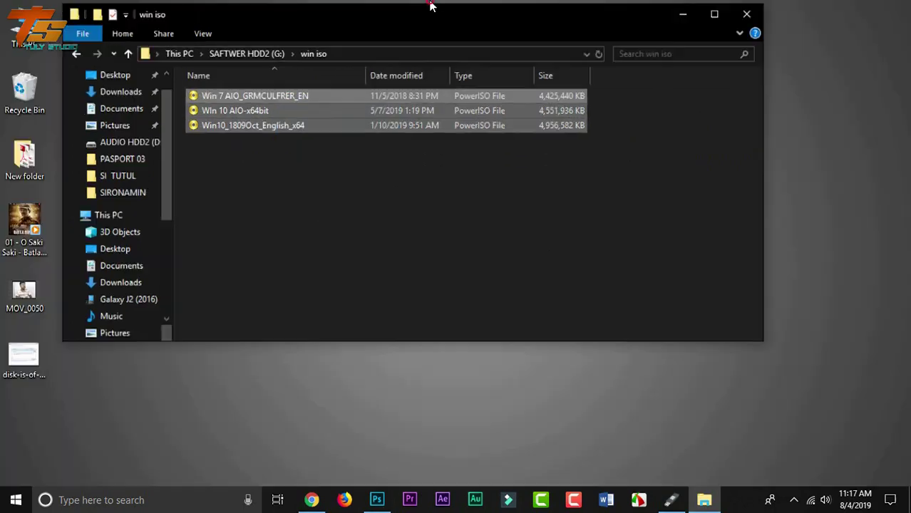
{"action": "left_click_drag", "start_coordinate": [541, 43], "coordinate": [421, 41]}
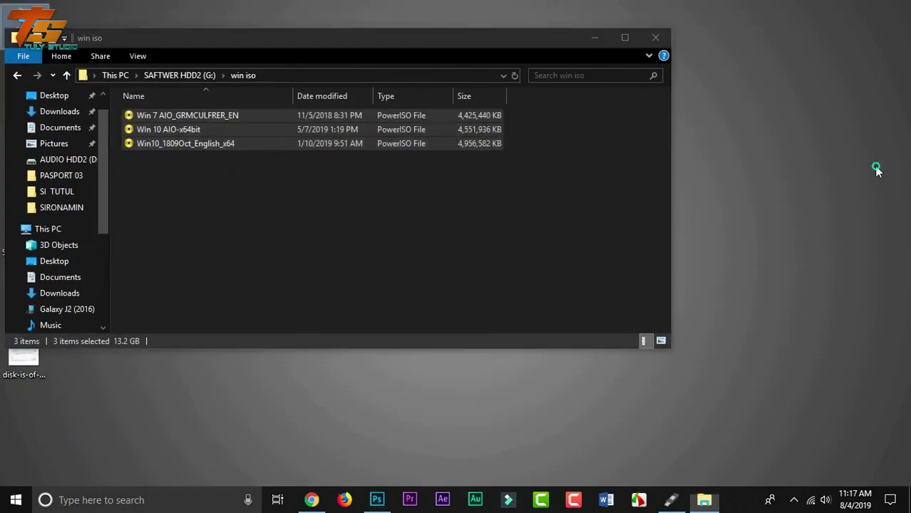
{"action": "right_click", "coordinate": [877, 167]}
{"action": "left_click", "coordinate": [863, 207]}
{"action": "left_click_drag", "start_coordinate": [337, 38], "coordinate": [541, 42]}
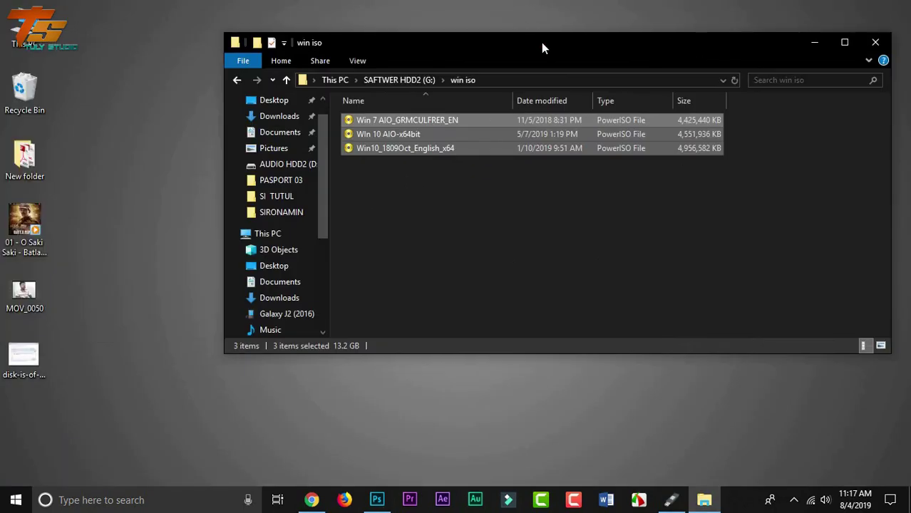
{"action": "double_click", "coordinate": [18, 369]}
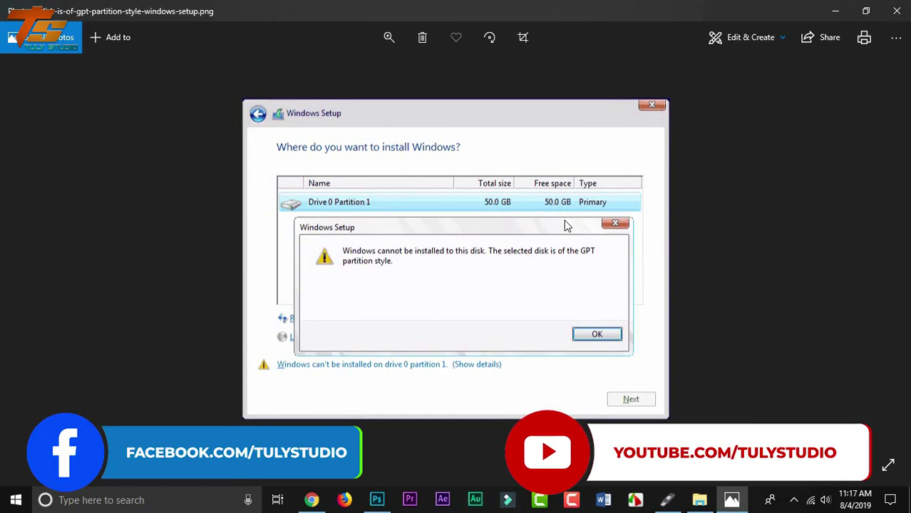
- Close the GPT error picture and bring up Rufus in front of the win iso folder window
{"action": "left_click", "coordinate": [897, 11]}
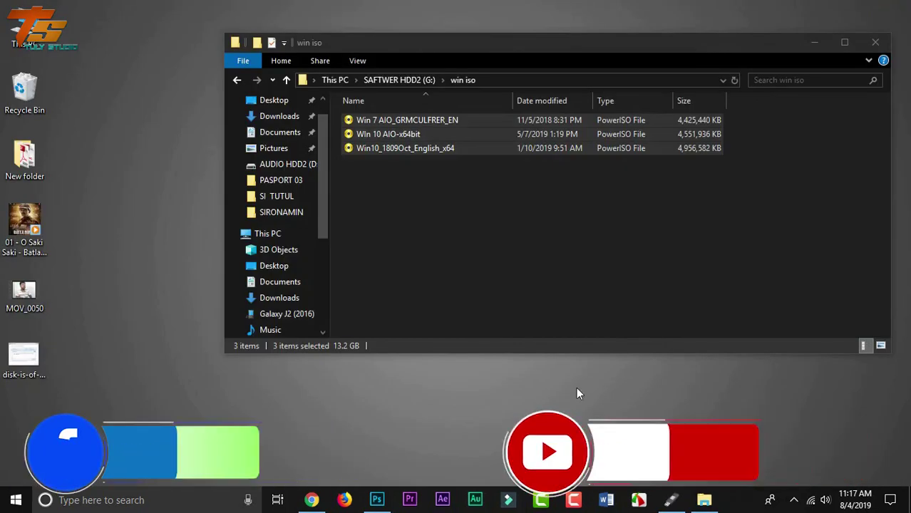
{"action": "left_click_drag", "start_coordinate": [633, 43], "coordinate": [541, 48]}
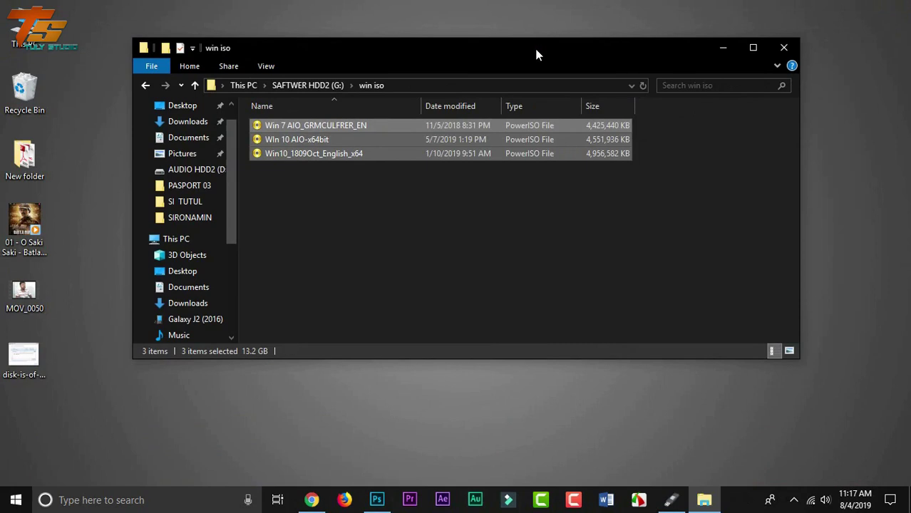
{"action": "left_click", "coordinate": [670, 499]}
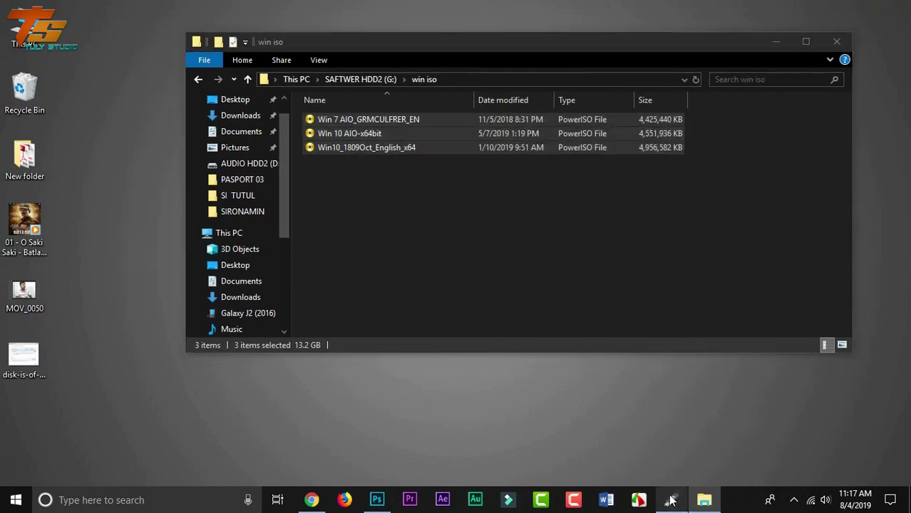
{"action": "left_click_drag", "start_coordinate": [677, 143], "coordinate": [551, 80]}
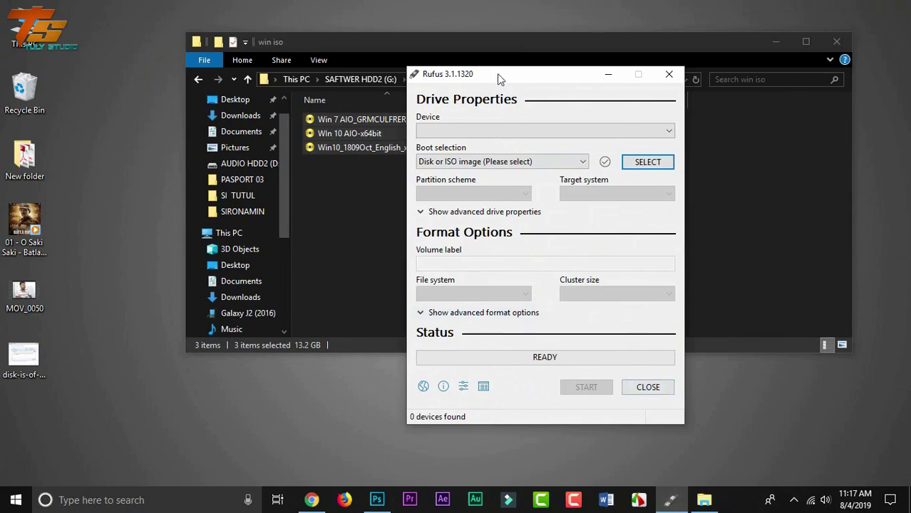
{"action": "left_click_drag", "start_coordinate": [496, 73], "coordinate": [440, 86]}
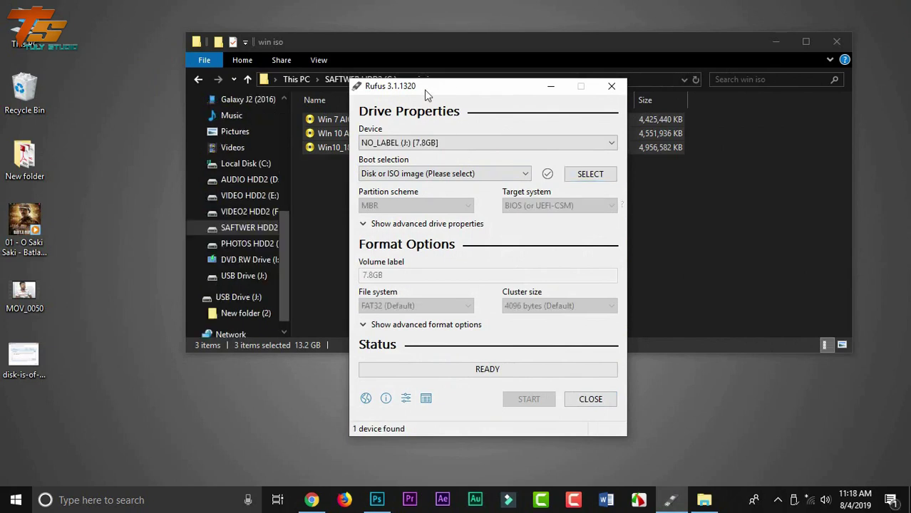
{"action": "left_click_drag", "start_coordinate": [424, 89], "coordinate": [450, 84]}
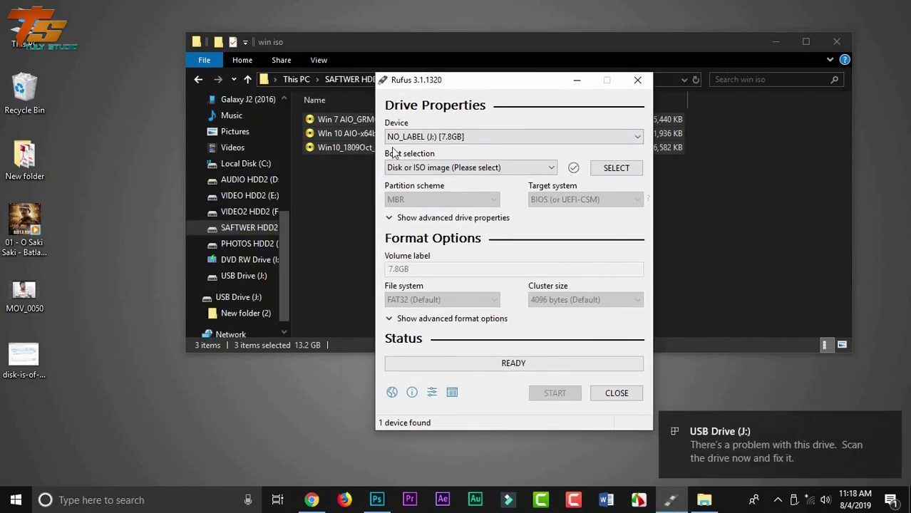
- Review the available devices and boot selection methods in the Rufus drive properties
{"action": "left_click", "coordinate": [516, 138]}
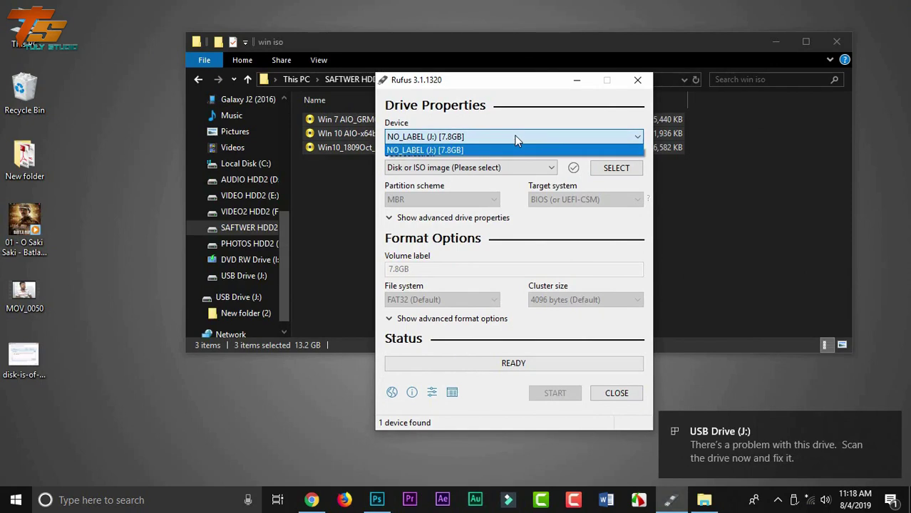
{"action": "left_click", "coordinate": [517, 139]}
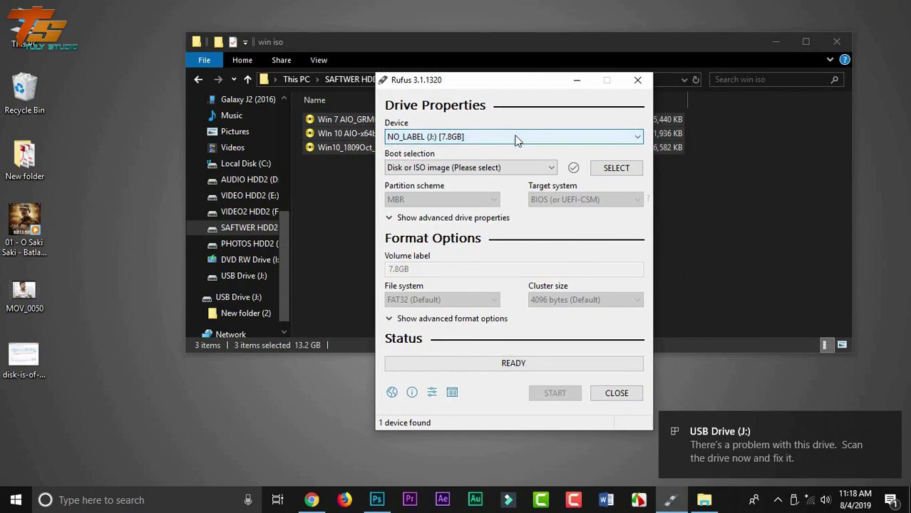
{"action": "left_click_drag", "start_coordinate": [504, 83], "coordinate": [488, 78]}
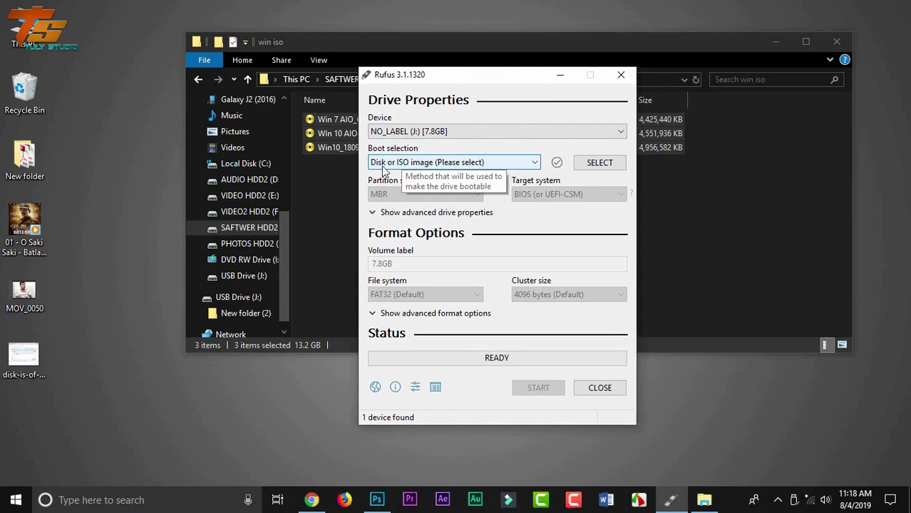
{"action": "left_click", "coordinate": [497, 164]}
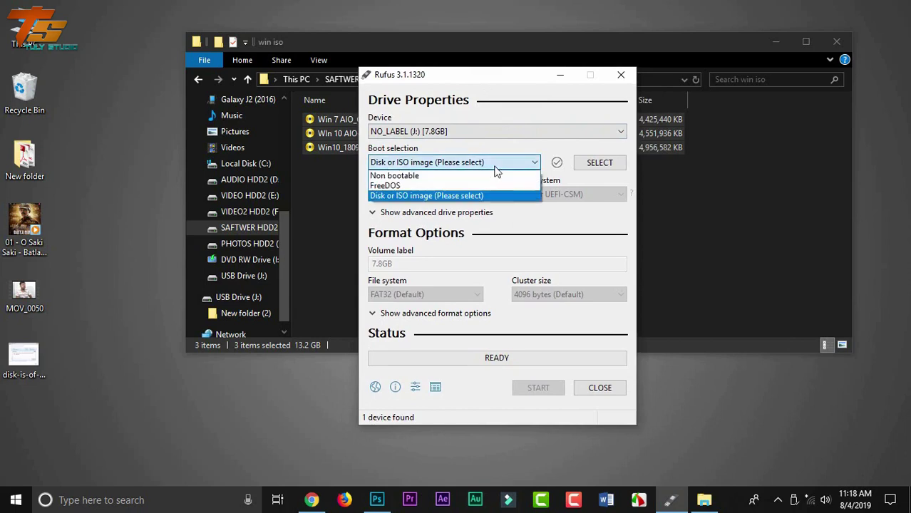
{"action": "left_click", "coordinate": [492, 167]}
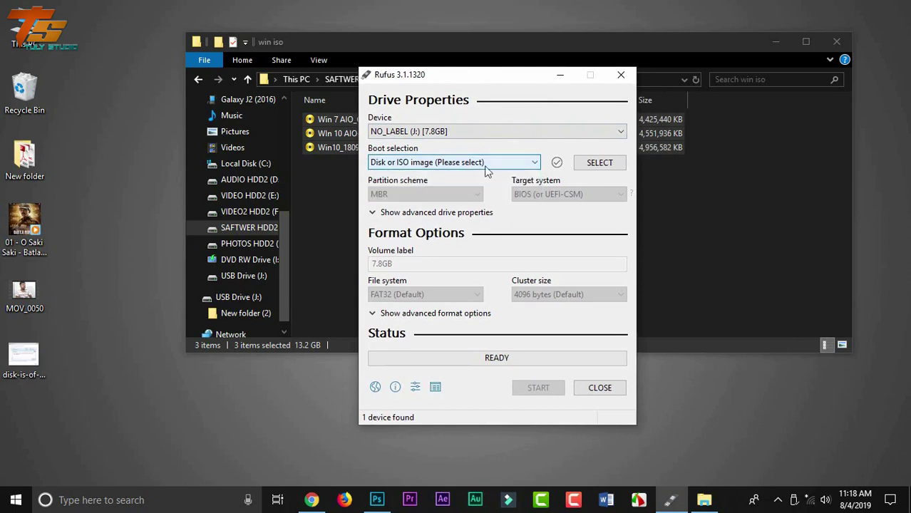
- Load Win10_1809Oct_English_x64 from the win iso folder on SAFTWER HDD2 (G:) as the boot image
{"action": "left_click", "coordinate": [598, 162]}
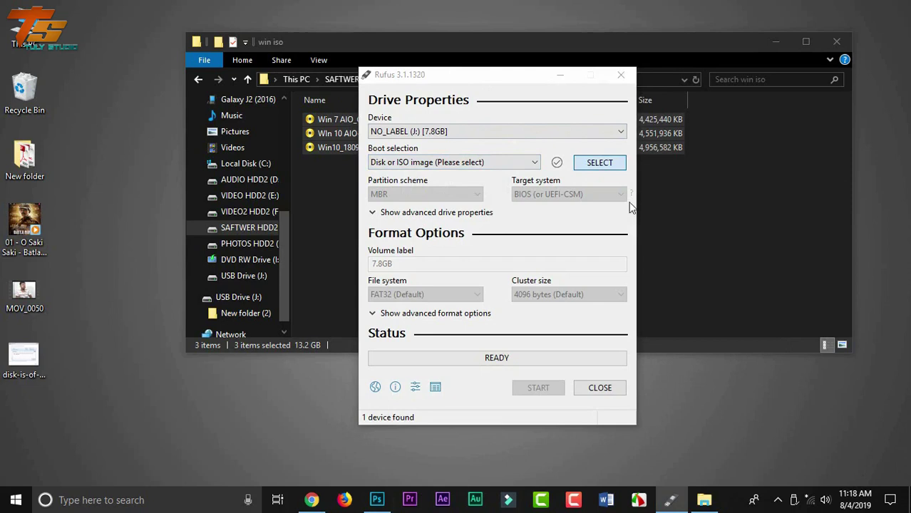
{"action": "left_click_drag", "start_coordinate": [644, 104], "coordinate": [582, 111]}
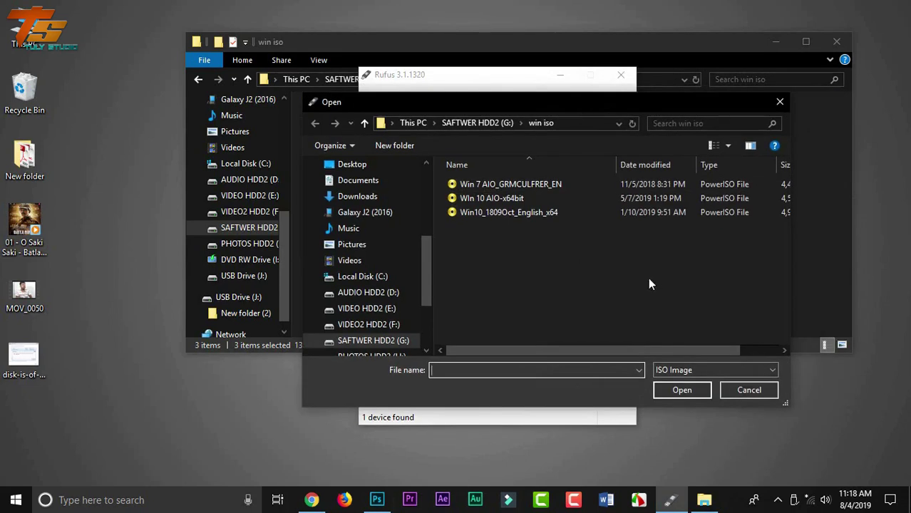
{"action": "left_click_drag", "start_coordinate": [615, 118], "coordinate": [533, 109]}
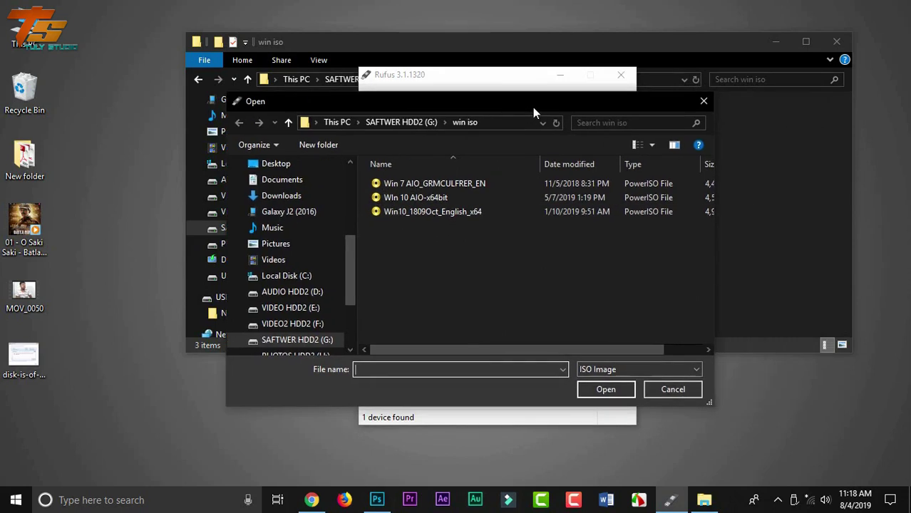
{"action": "left_click_drag", "start_coordinate": [533, 107], "coordinate": [577, 101]}
{"action": "left_click", "coordinate": [487, 208]}
{"action": "left_click", "coordinate": [479, 178]}
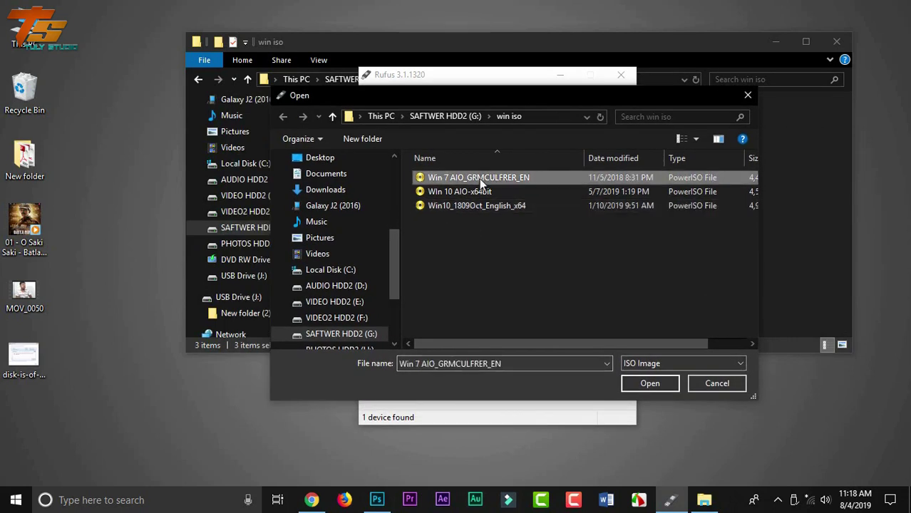
{"action": "left_click", "coordinate": [482, 191]}
{"action": "left_click", "coordinate": [488, 205]}
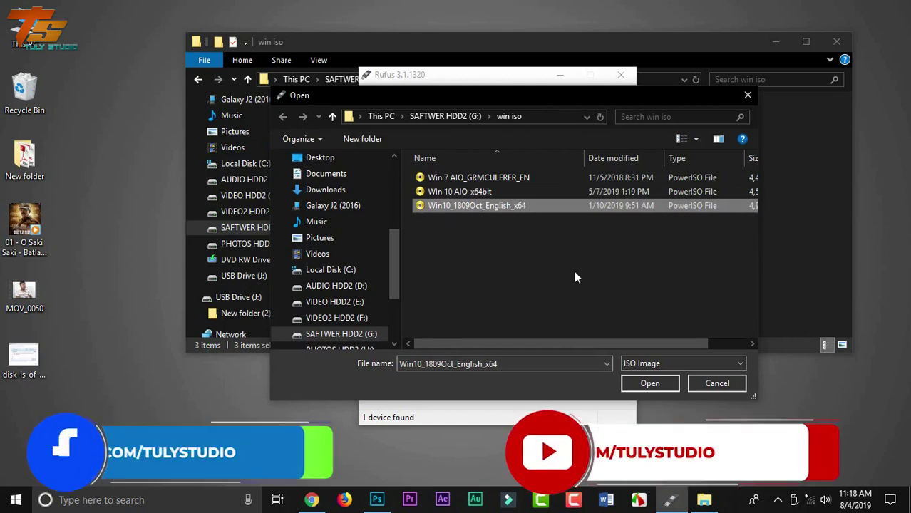
{"action": "left_click_drag", "start_coordinate": [479, 100], "coordinate": [503, 90]}
{"action": "left_click", "coordinate": [665, 378]}
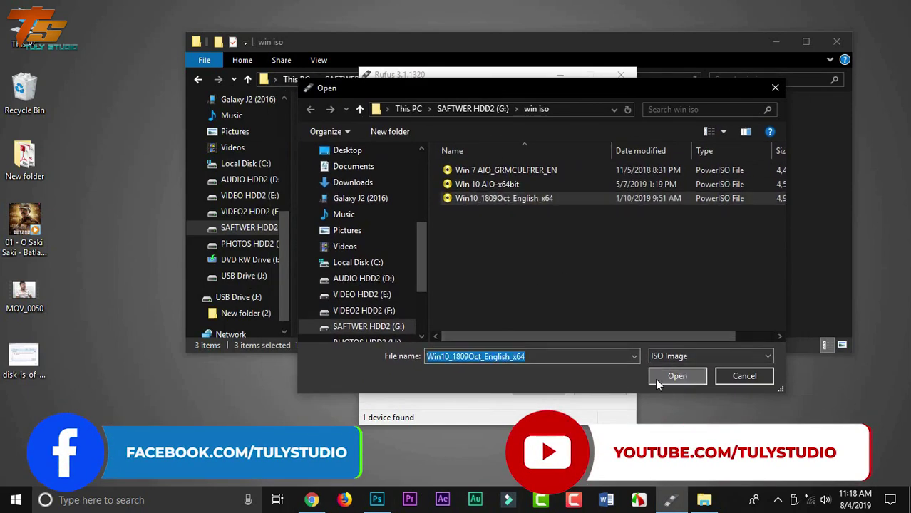
- Switch the partition scheme to MBR and check the target system options available for it
{"action": "left_click_drag", "start_coordinate": [502, 74], "coordinate": [538, 62]}
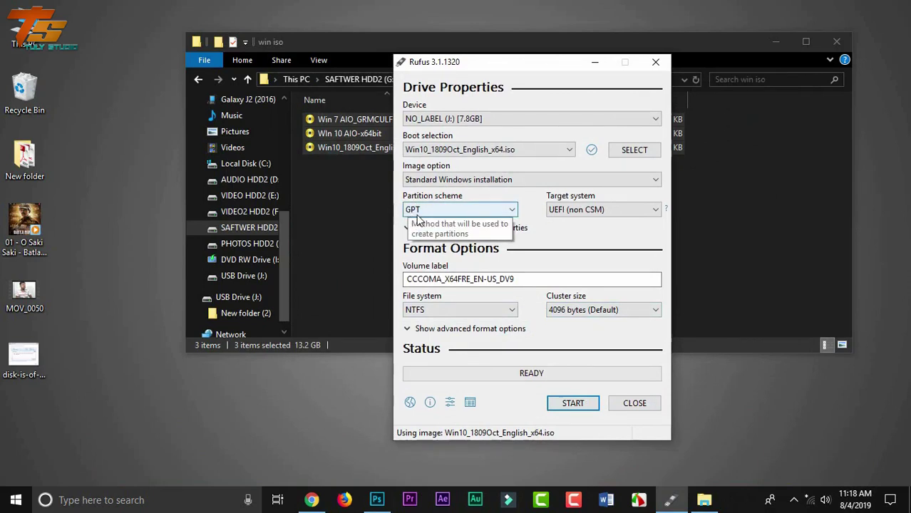
{"action": "left_click", "coordinate": [468, 214]}
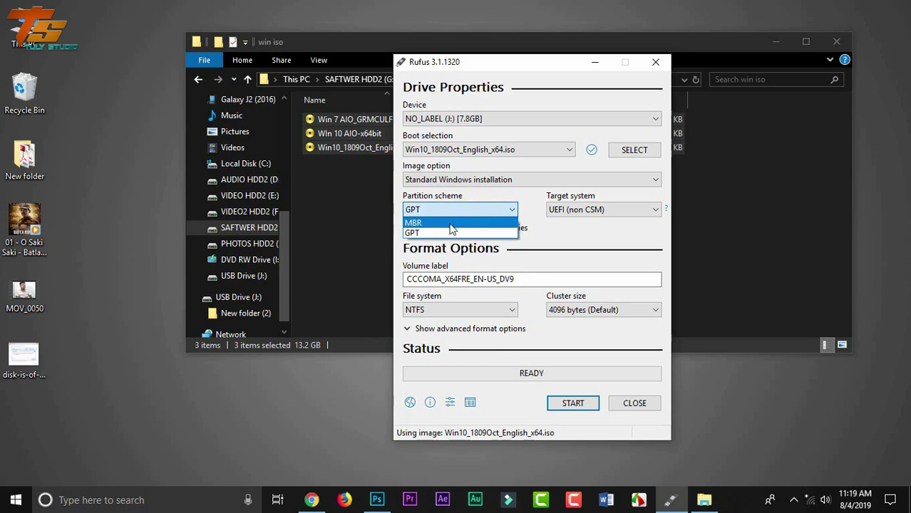
{"action": "left_click", "coordinate": [450, 226]}
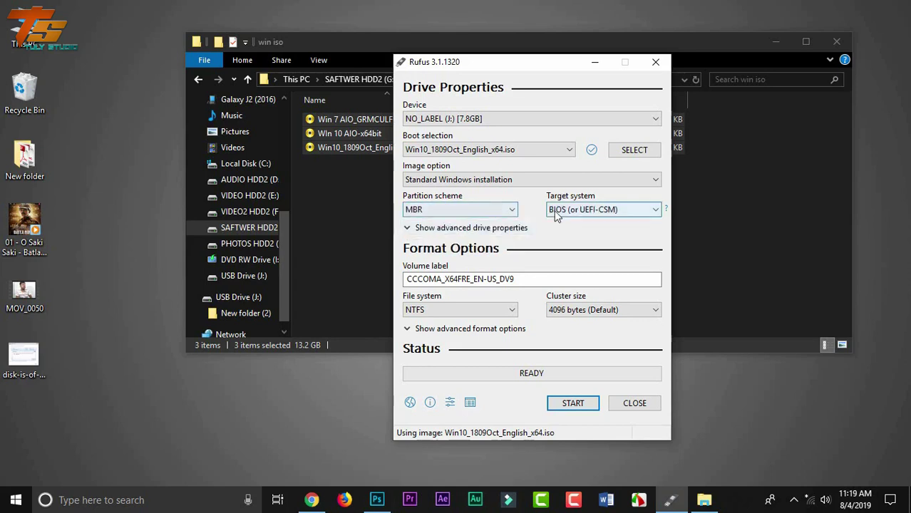
{"action": "left_click", "coordinate": [603, 212]}
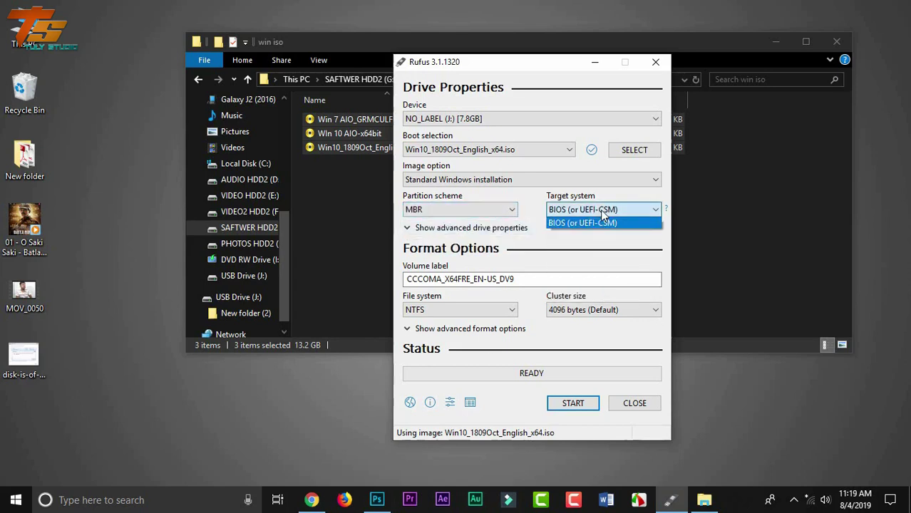
{"action": "left_click", "coordinate": [602, 214]}
- Switch the partition scheme to GPT and review the GPT partition error picture from the desktop
{"action": "left_click", "coordinate": [480, 213]}
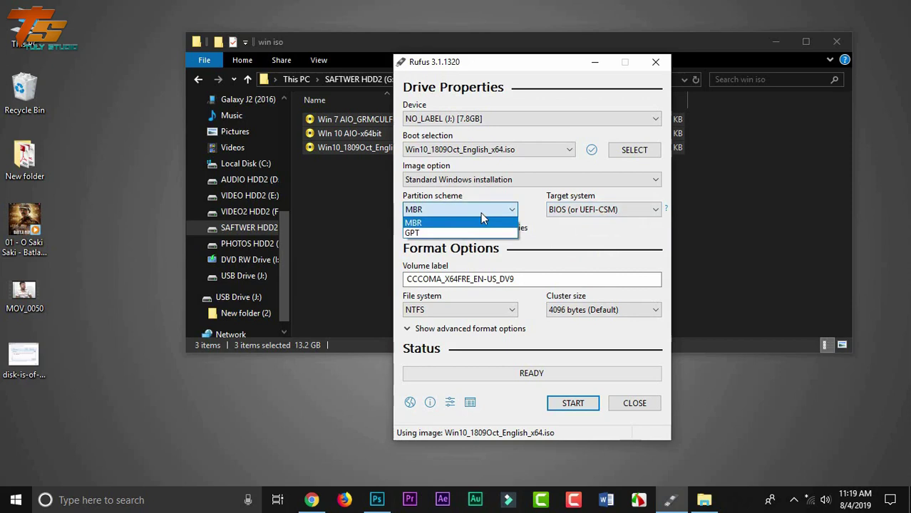
{"action": "left_click", "coordinate": [450, 233]}
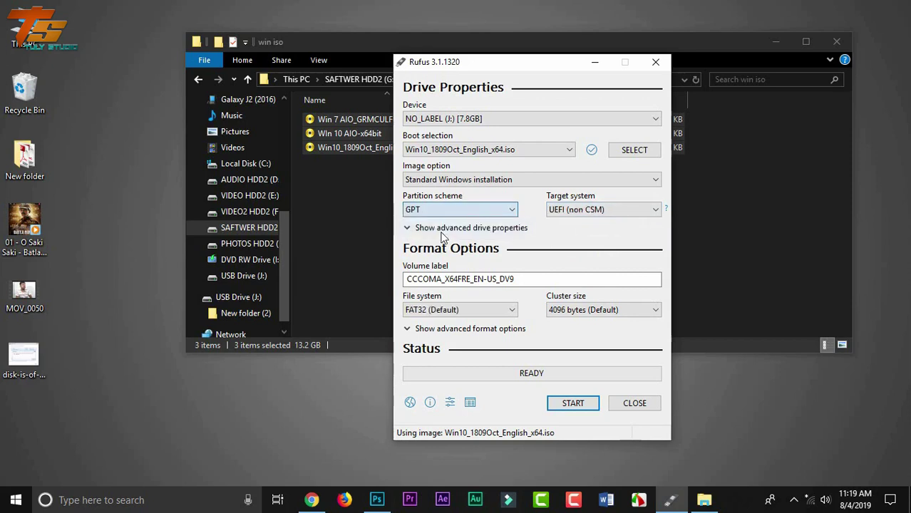
{"action": "double_click", "coordinate": [29, 348]}
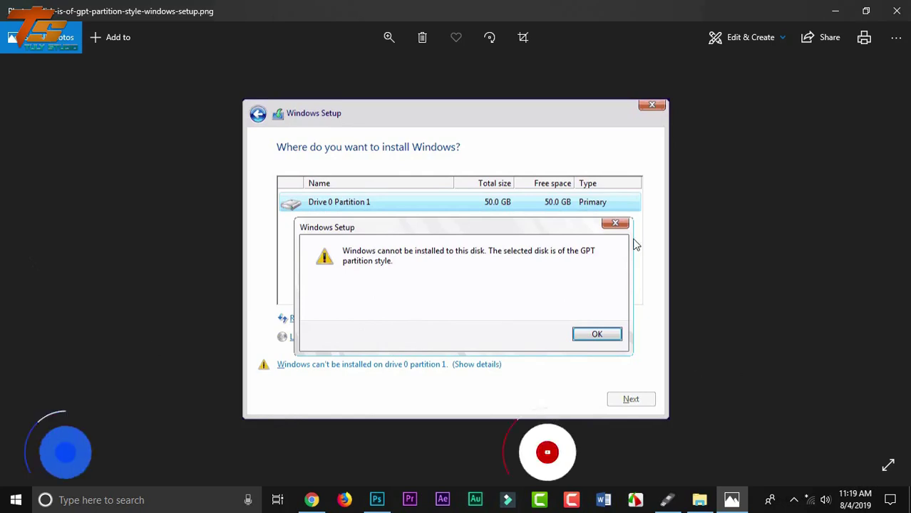
{"action": "left_click", "coordinate": [897, 11]}
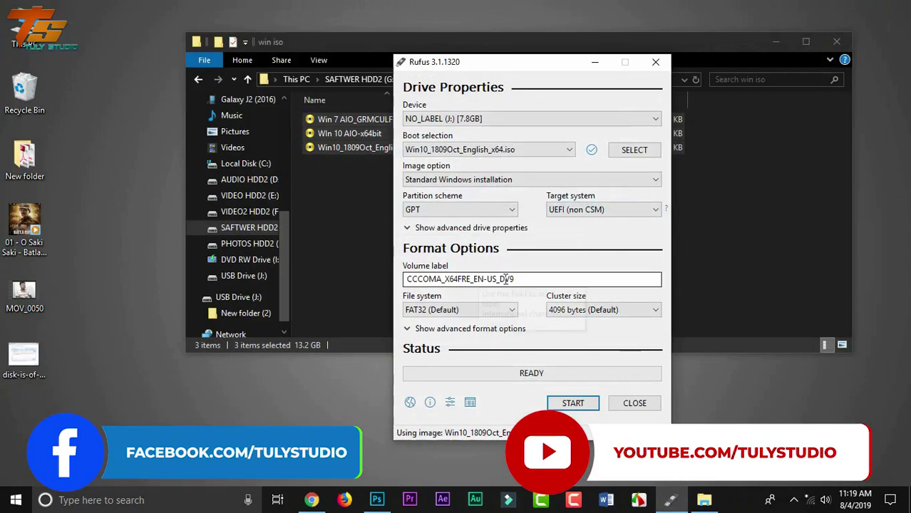
- Check the GPT option once more and set the partition scheme to MBR for the USB drive
{"action": "left_click", "coordinate": [433, 210]}
{"action": "left_click", "coordinate": [417, 232]}
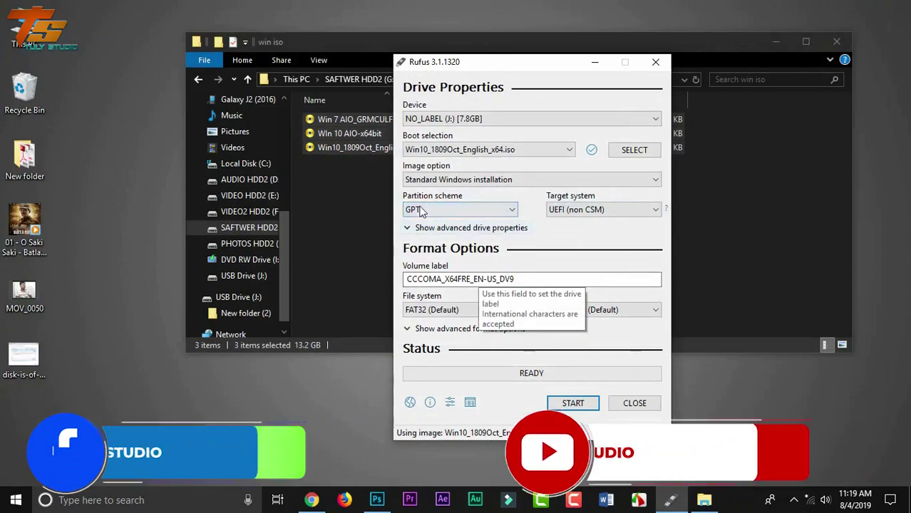
{"action": "left_click", "coordinate": [430, 210]}
{"action": "left_click", "coordinate": [431, 224]}
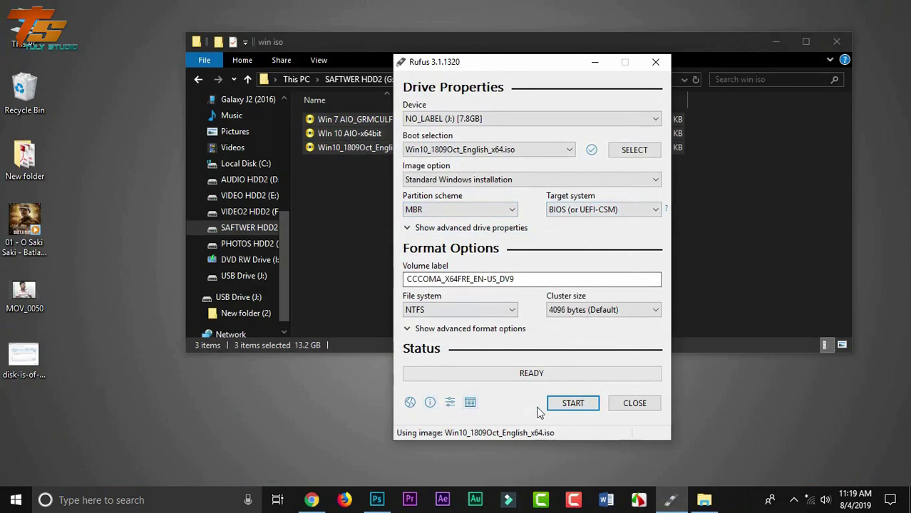
- Try starting the bootable drive creation on NO_LABEL (J:) and cancel at the data loss warning
{"action": "left_click", "coordinate": [563, 405]}
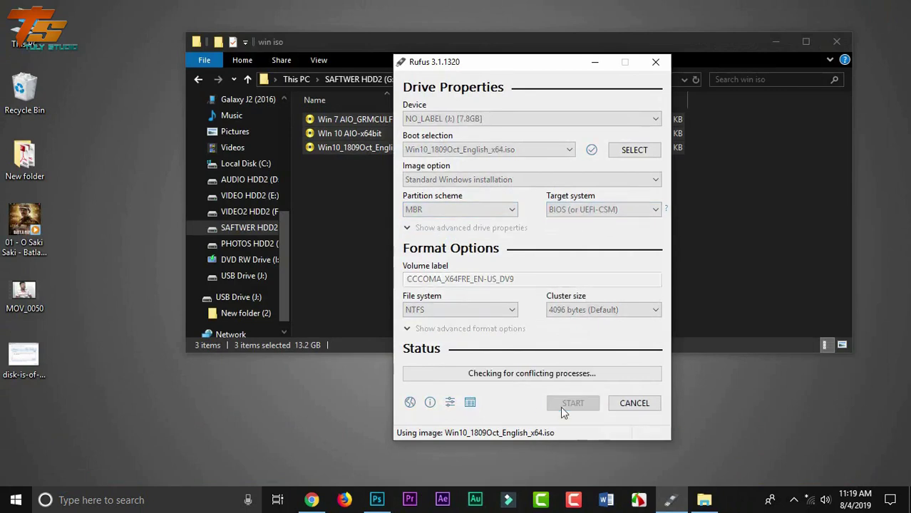
{"action": "left_click_drag", "start_coordinate": [410, 222], "coordinate": [316, 226]}
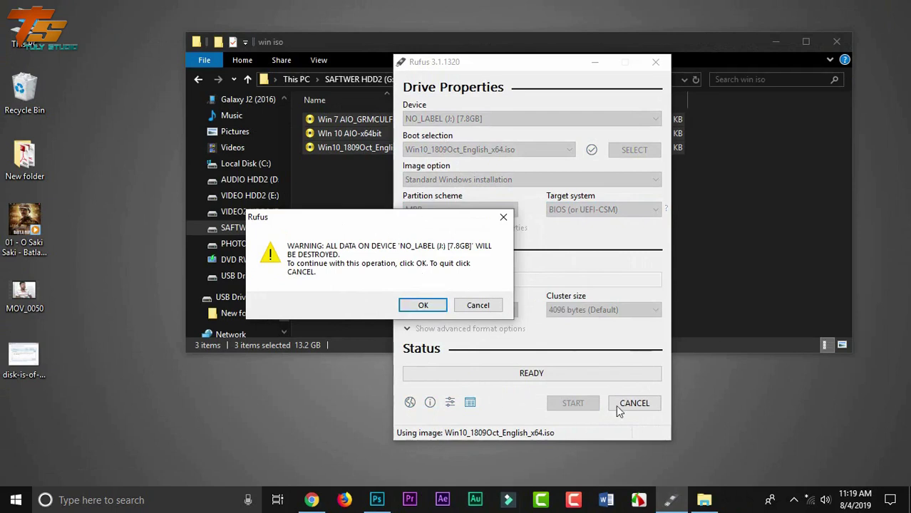
{"action": "left_click_drag", "start_coordinate": [370, 220], "coordinate": [481, 219]}
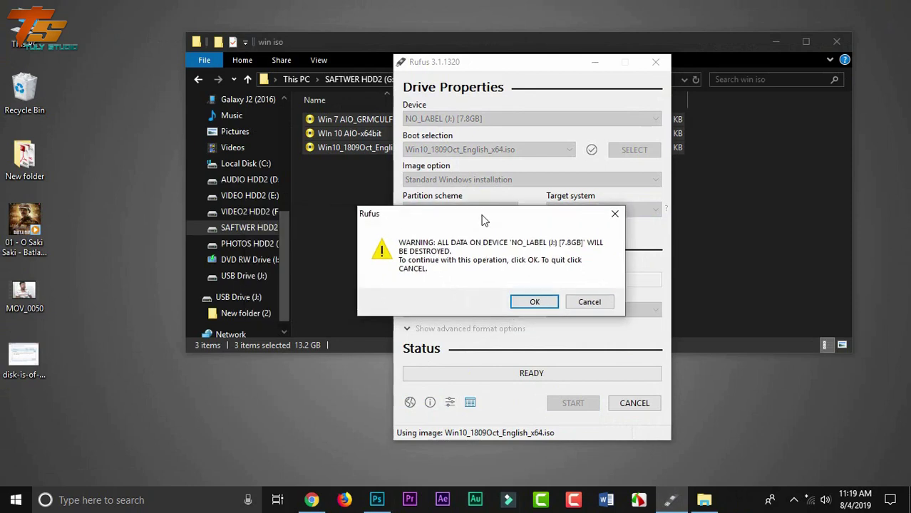
{"action": "left_click", "coordinate": [590, 302]}
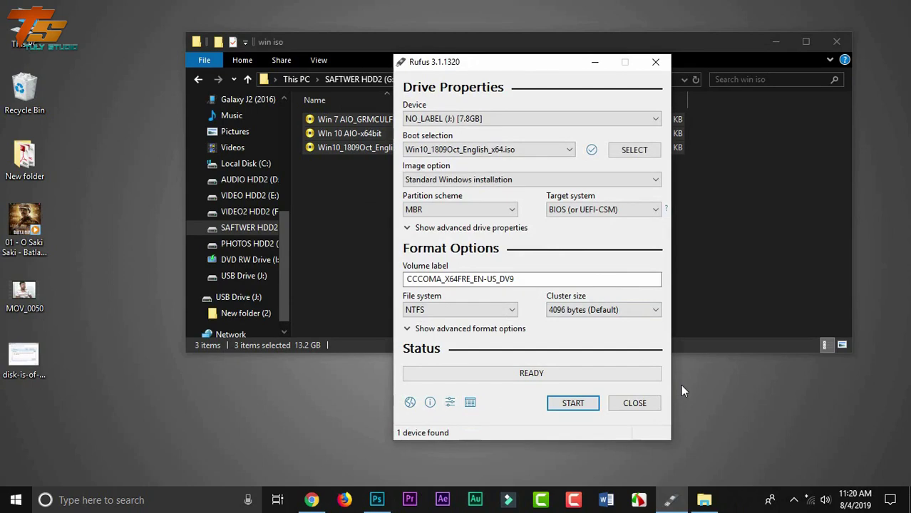
- Reopen the GPT partition error picture from the desktop
{"action": "double_click", "coordinate": [23, 356]}
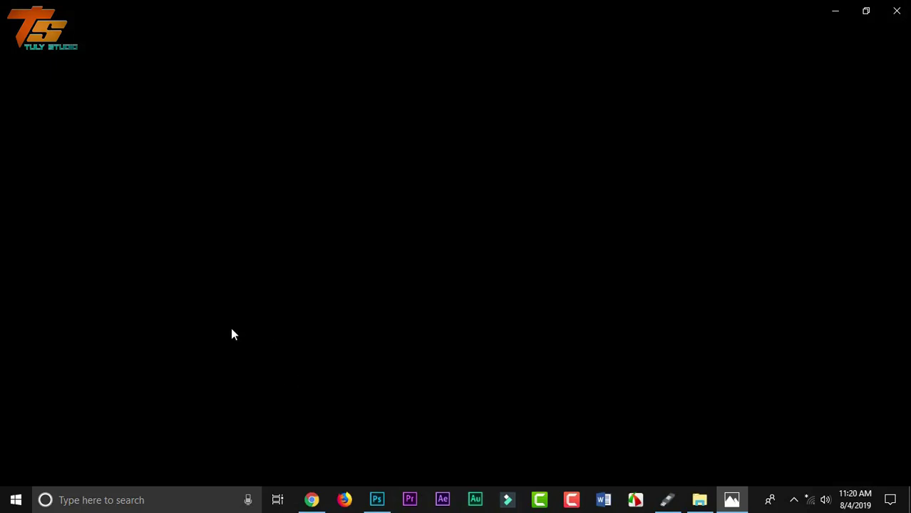